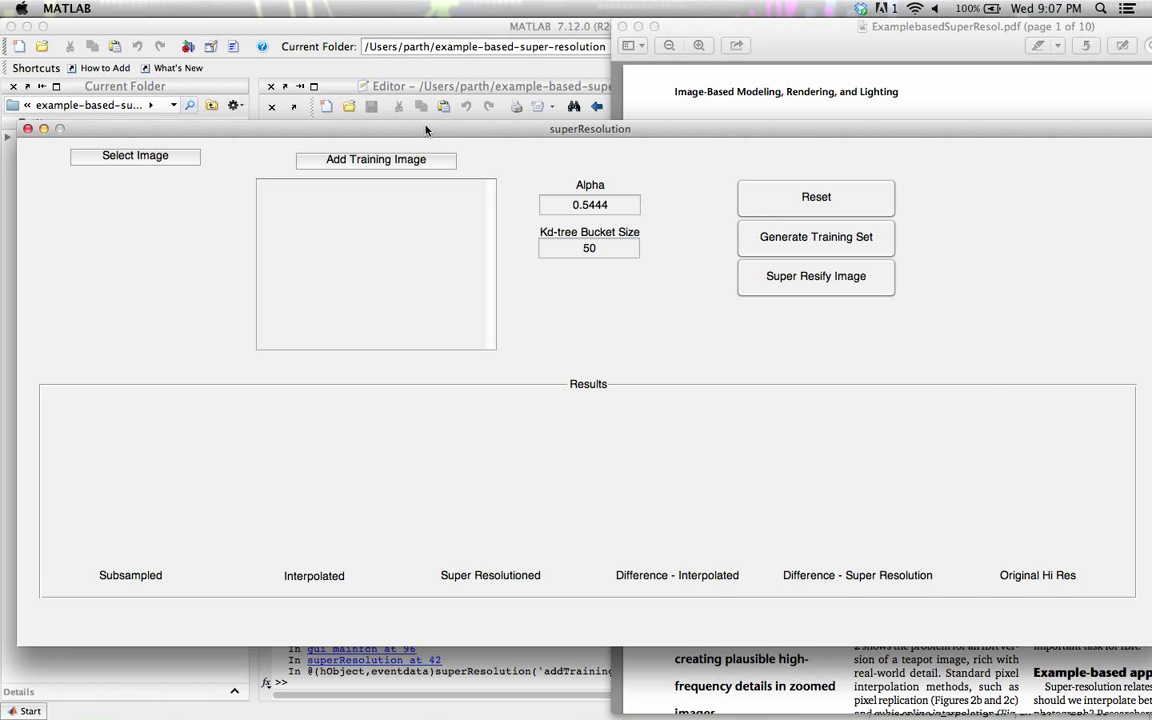
- Shift the super-resolution paper window left and bring the superResolution window back in front
left_click_drag(797, 28, 663, 28)
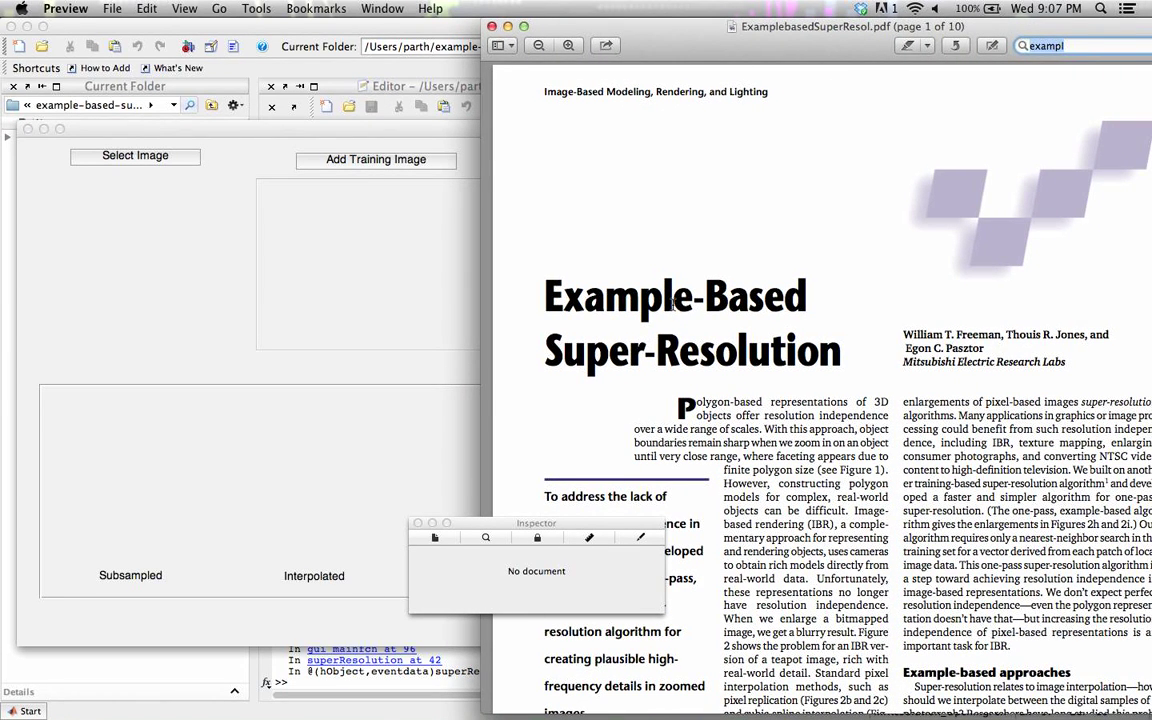
left_click(390, 140)
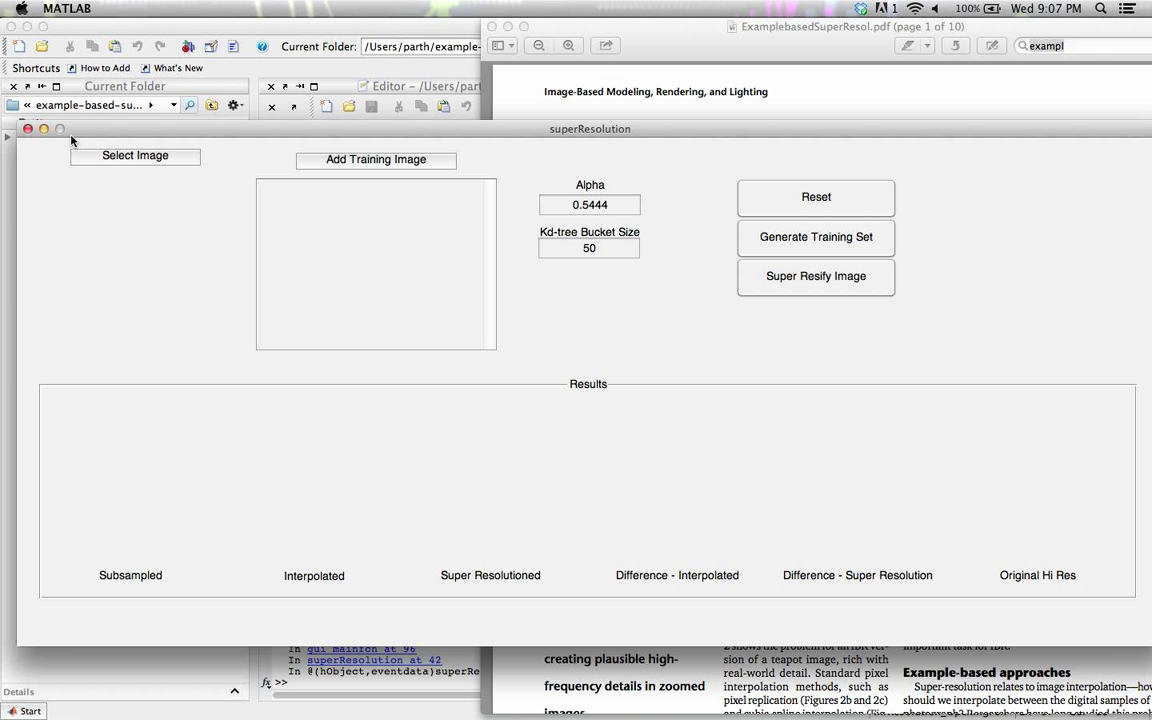
- Load flowersSuperRes.png from the flower-pictures folder as the input image
left_click(102, 155)
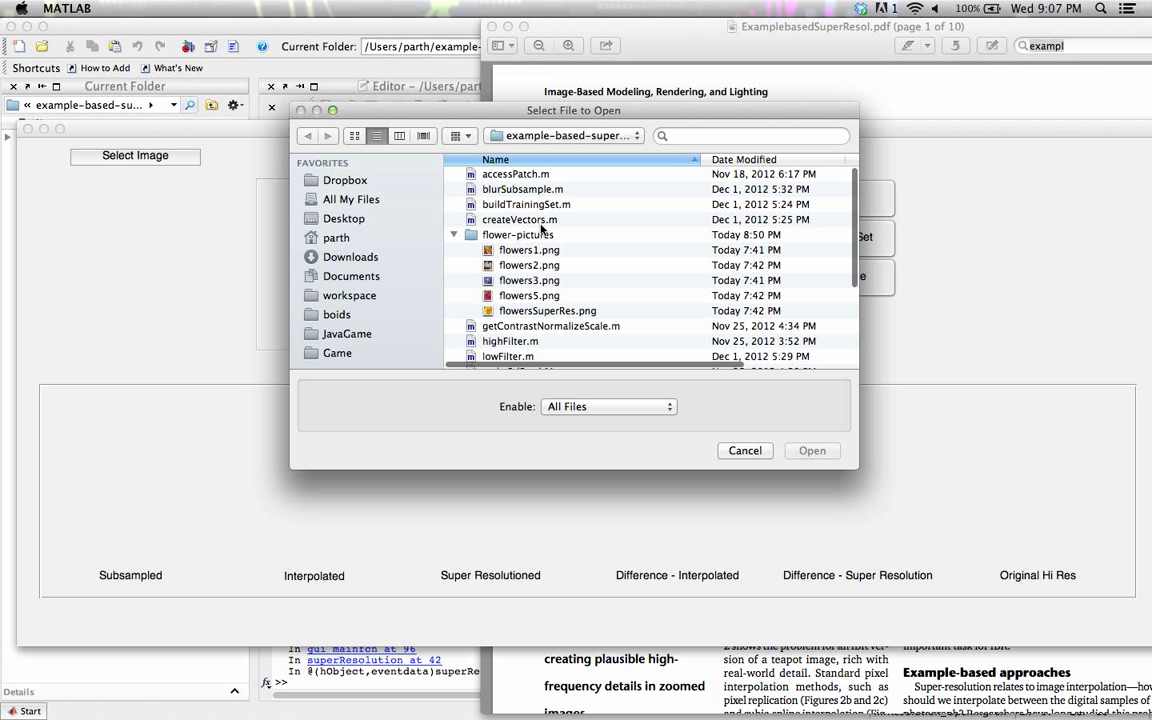
left_click(528, 312)
double_click(528, 312)
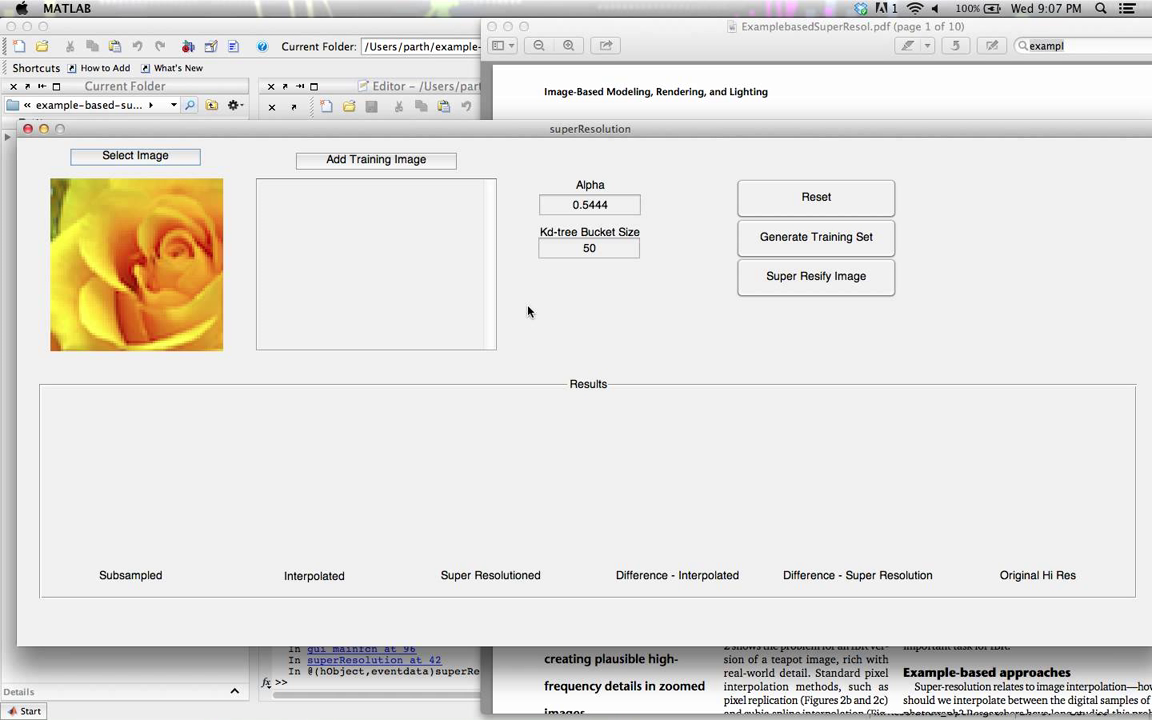
- Add flowers1.png, flowers2.png and flowers3.png from flower-pictures as training images
left_click(400, 160)
left_click(536, 252)
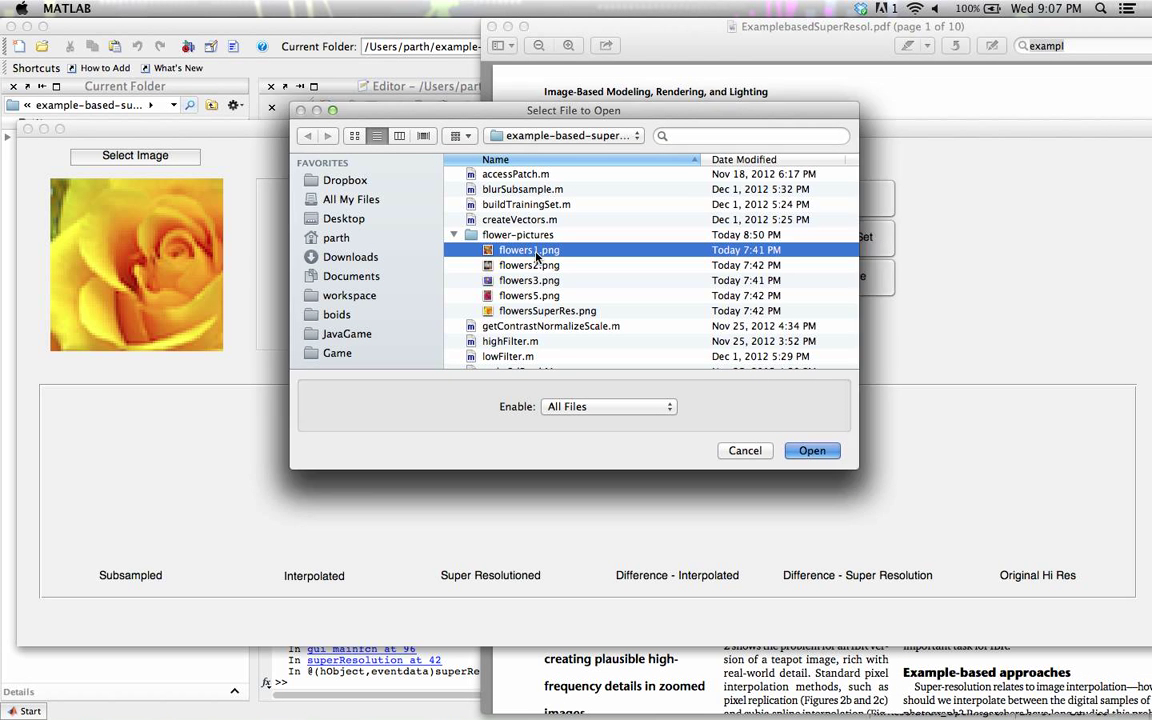
double_click(536, 252)
left_click(307, 160)
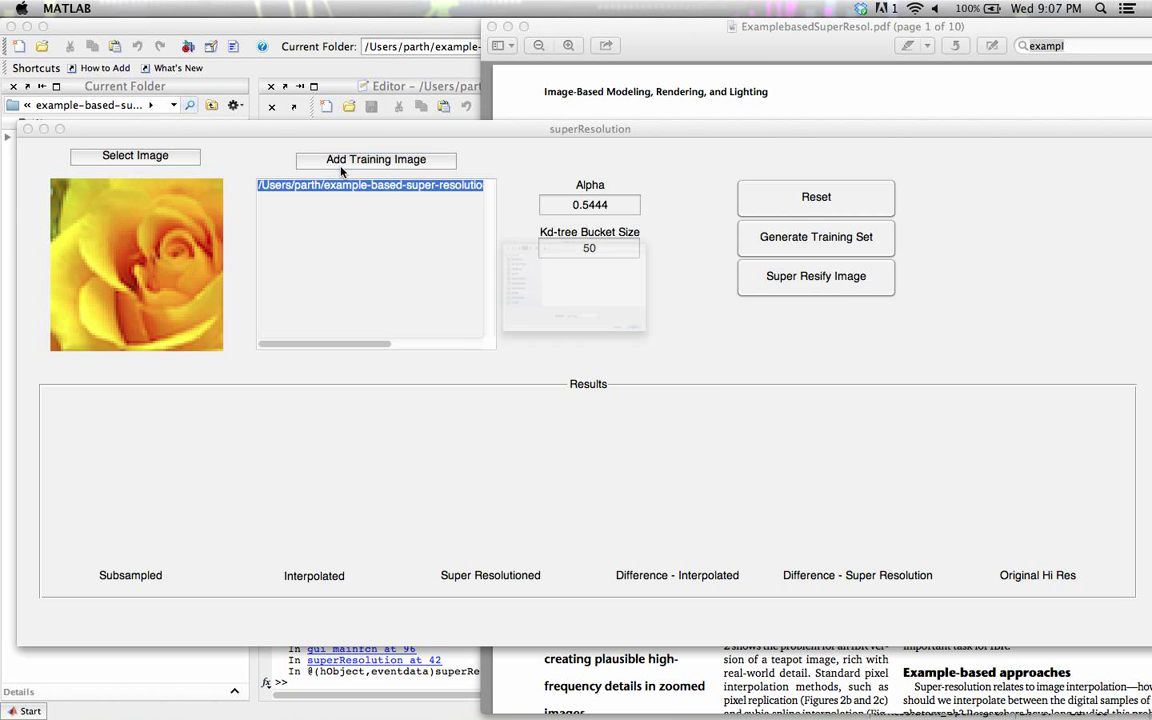
left_click(515, 265)
double_click(515, 265)
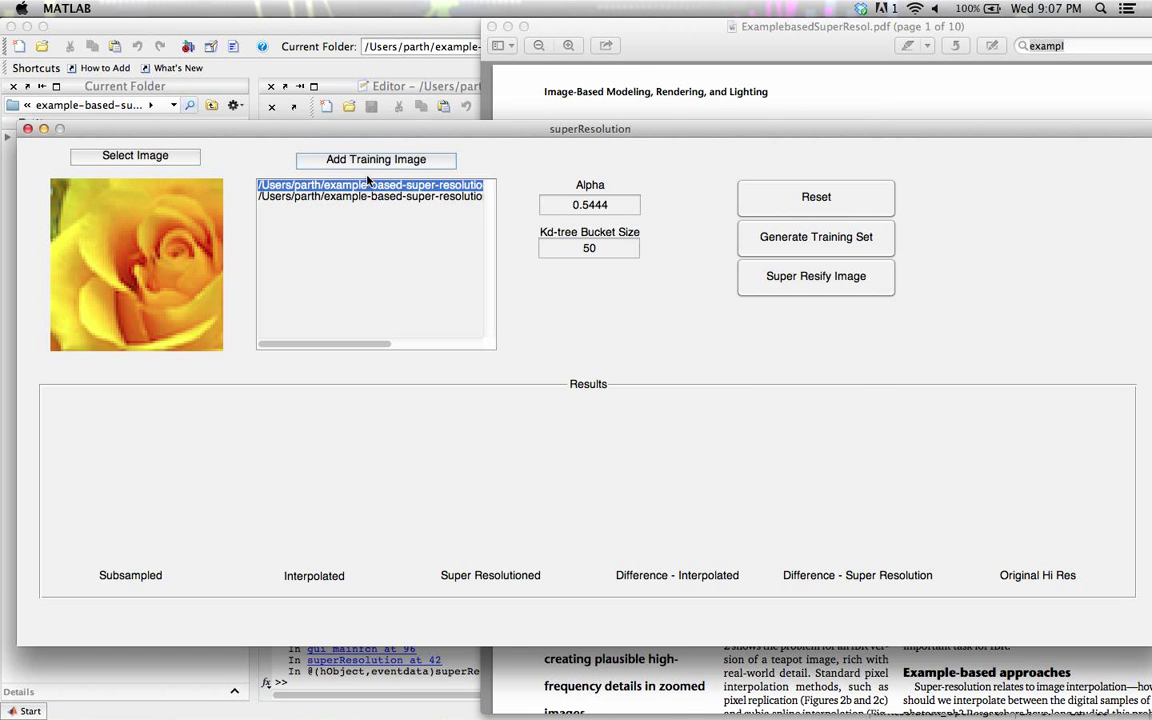
left_click(333, 158)
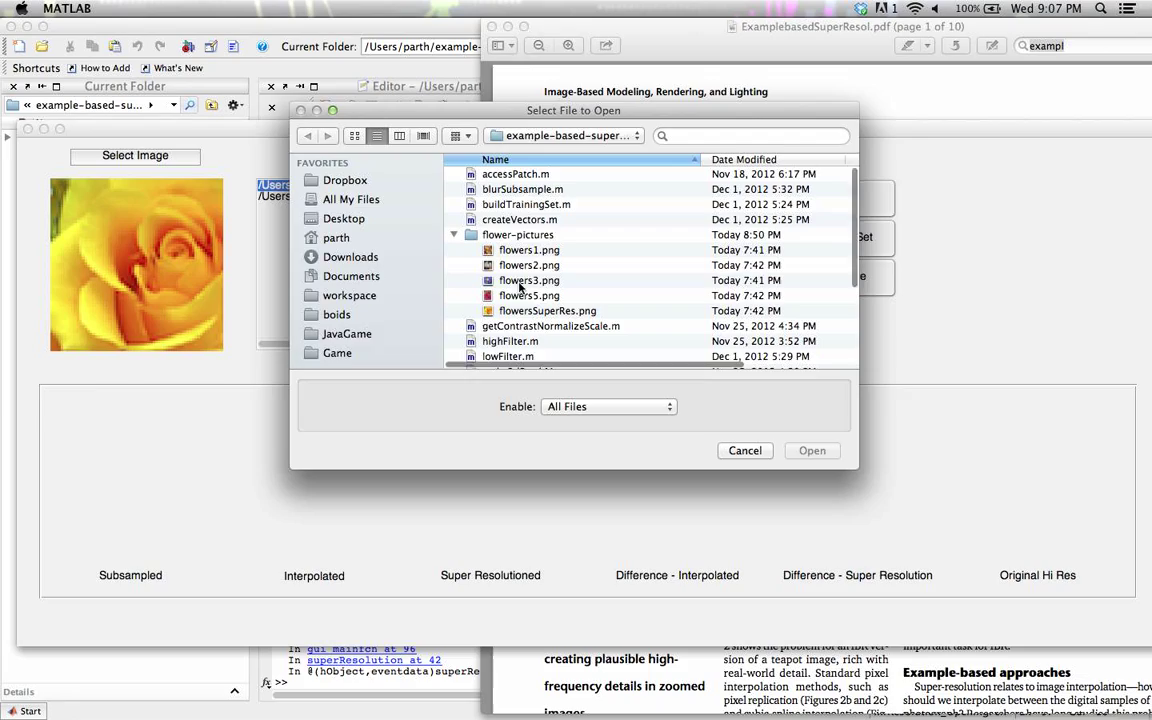
left_click(508, 283)
double_click(508, 283)
left_click(360, 160)
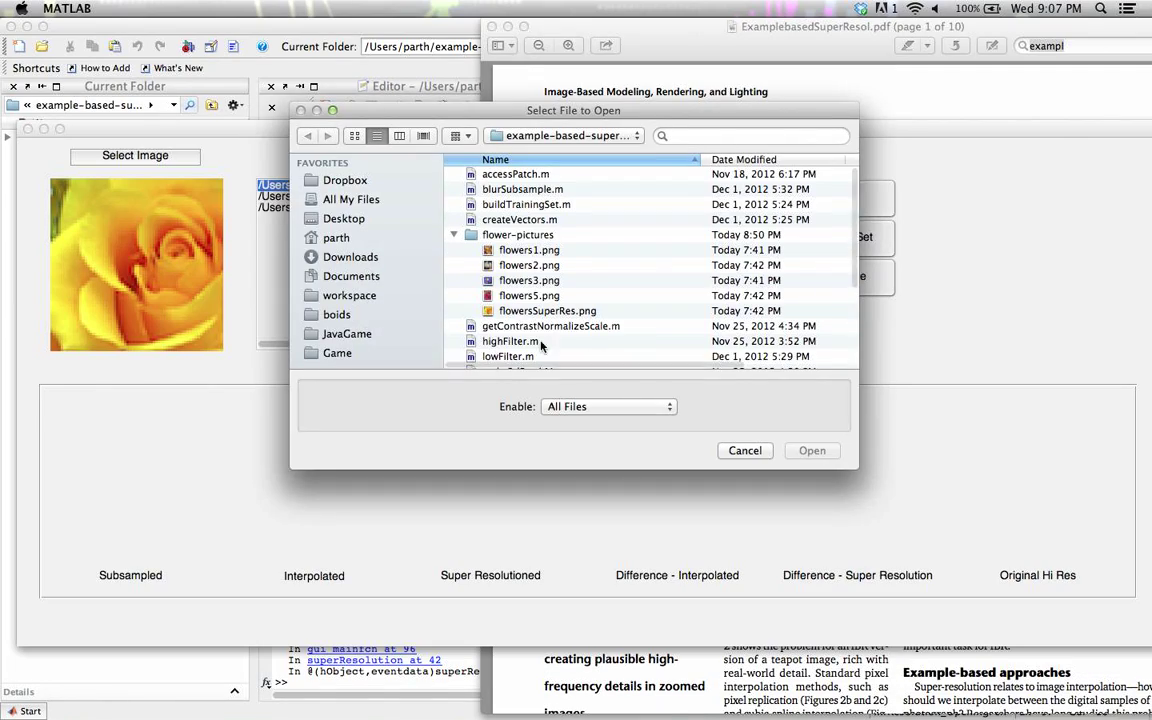
- Dismiss the file picker and browse the flower images in Preview back to flowers1.png
key("Escape")
key("ctrl+Up")
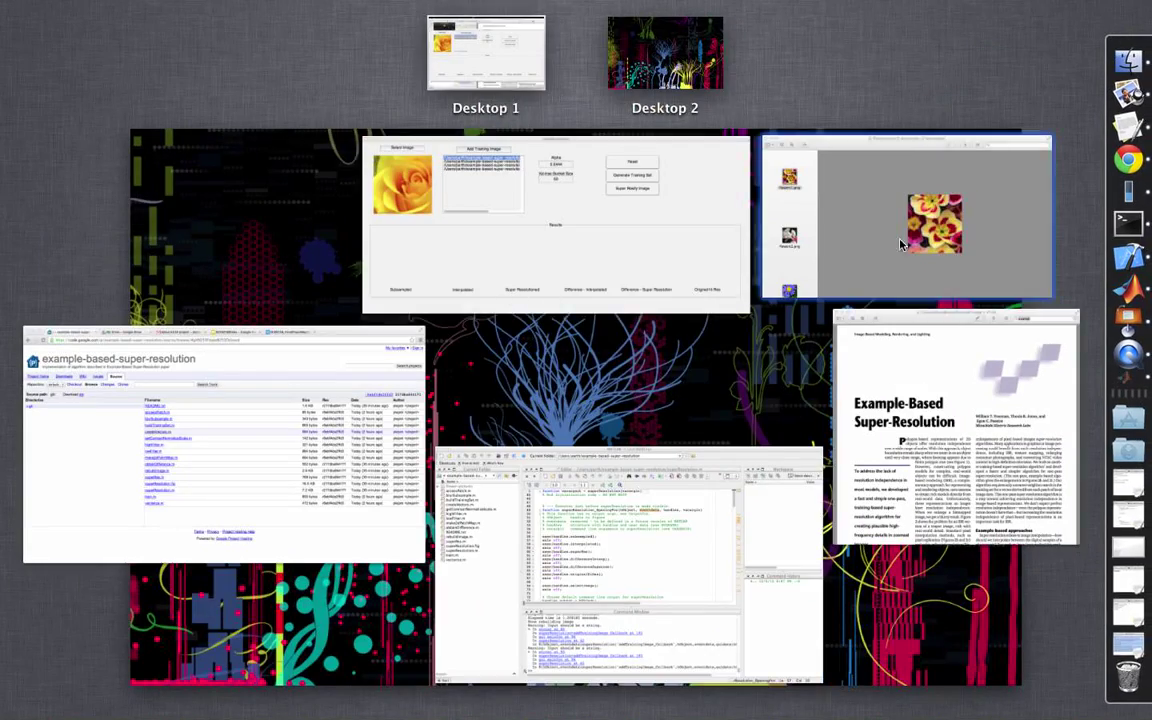
left_click(829, 188)
double_click(858, 100)
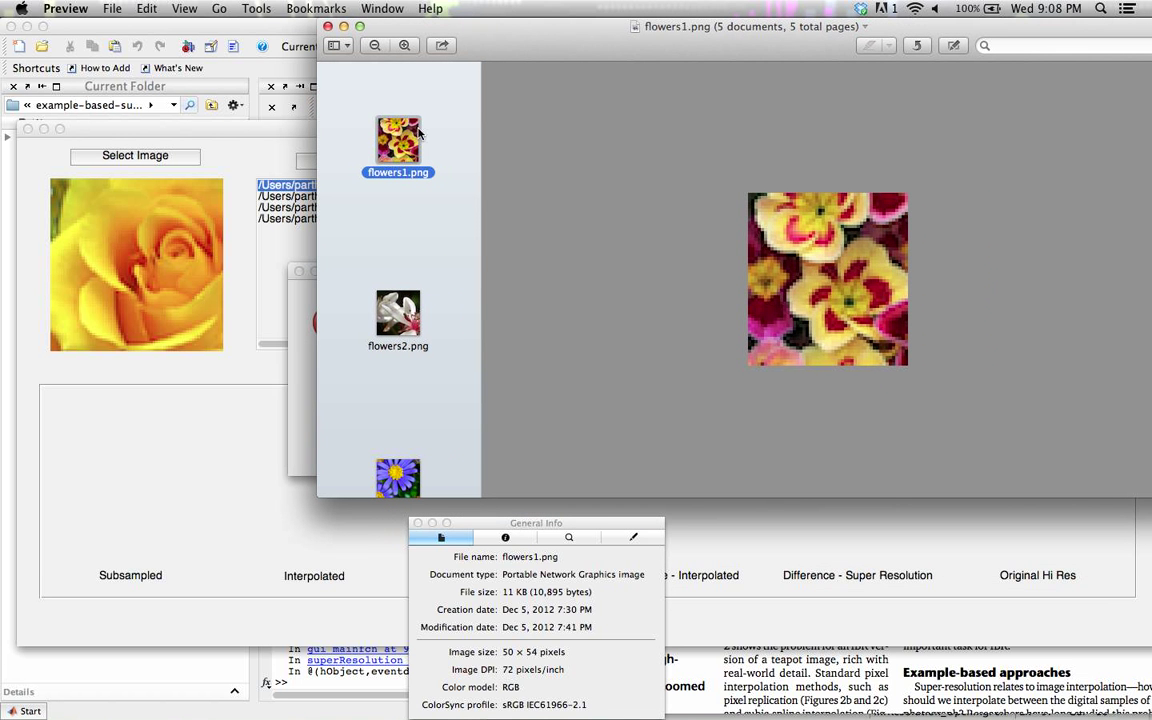
key("Down")
key("Down")
key("Down")
key("Down")
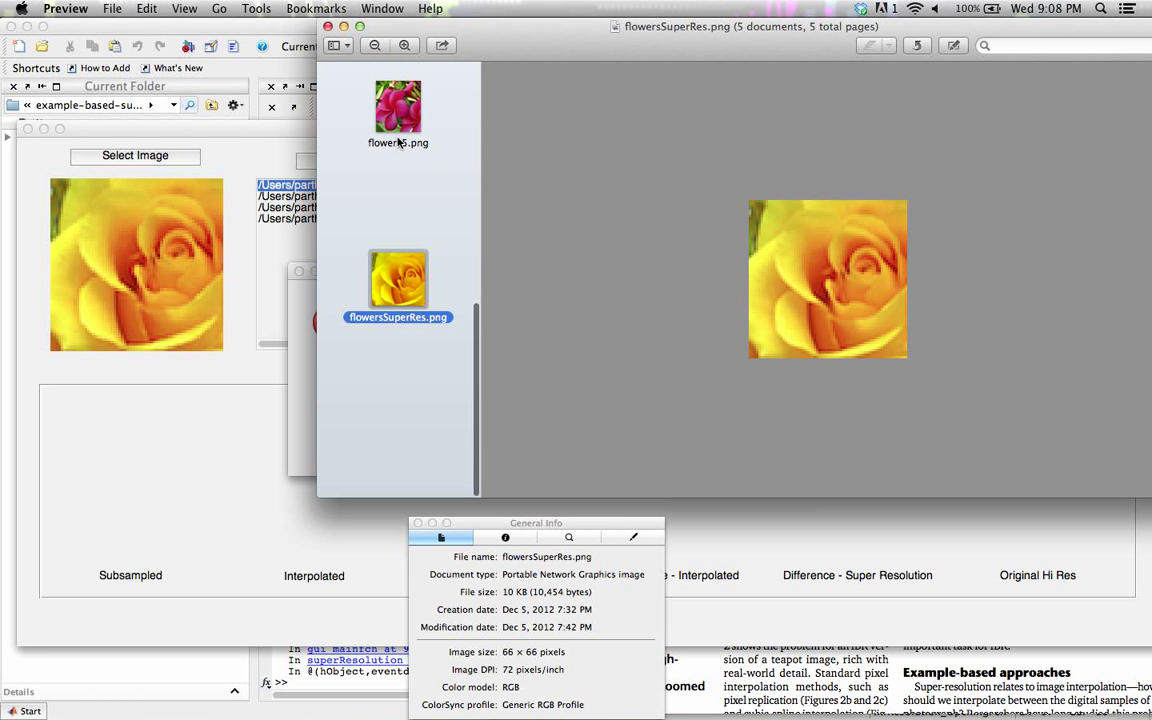
key("Up")
key("Up")
key("Up")
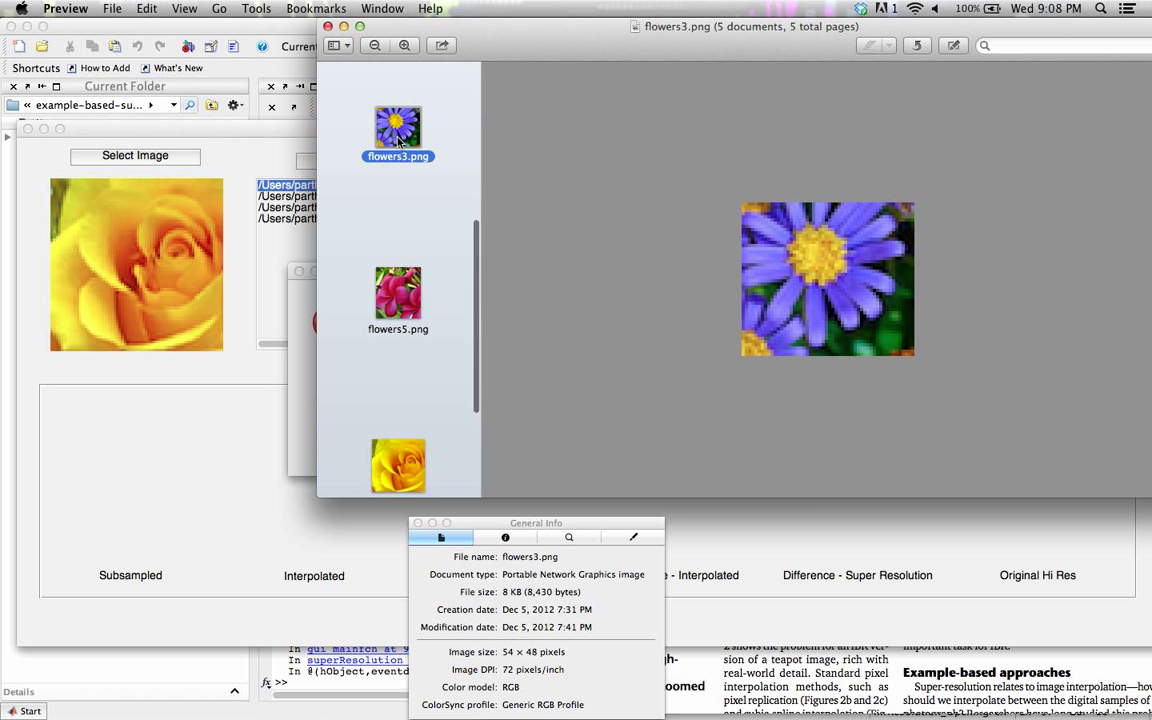
key("Up")
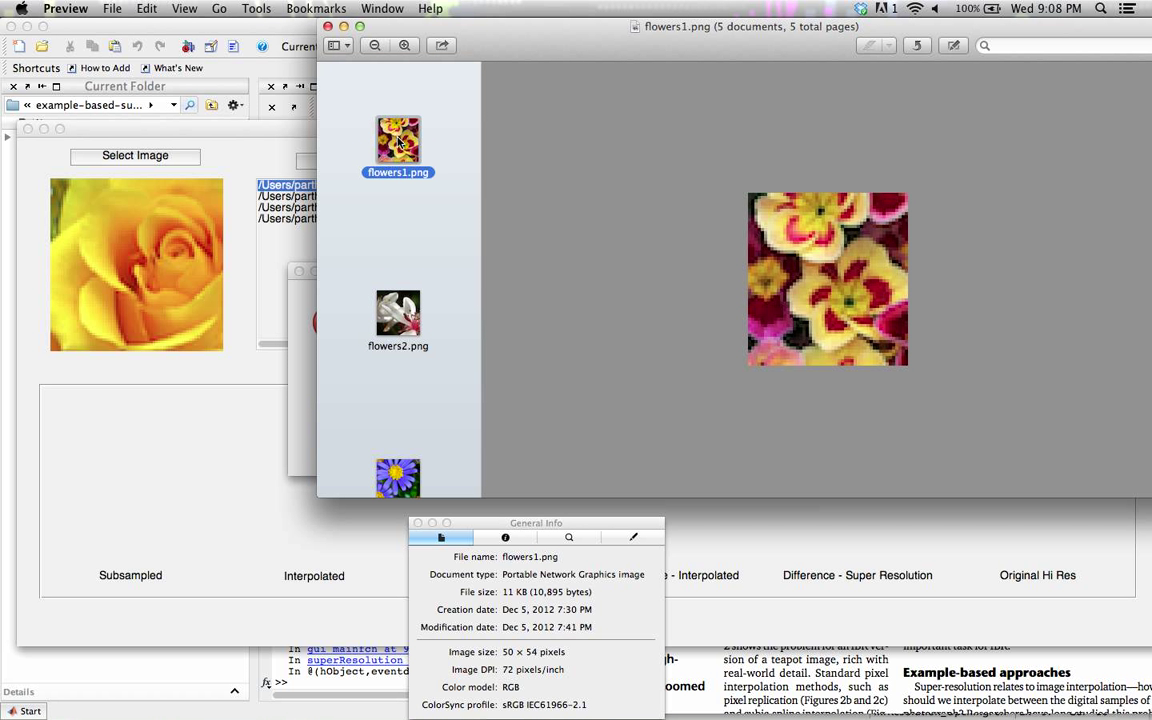
- Bring the superResolution window back to the front
left_click(312, 152)
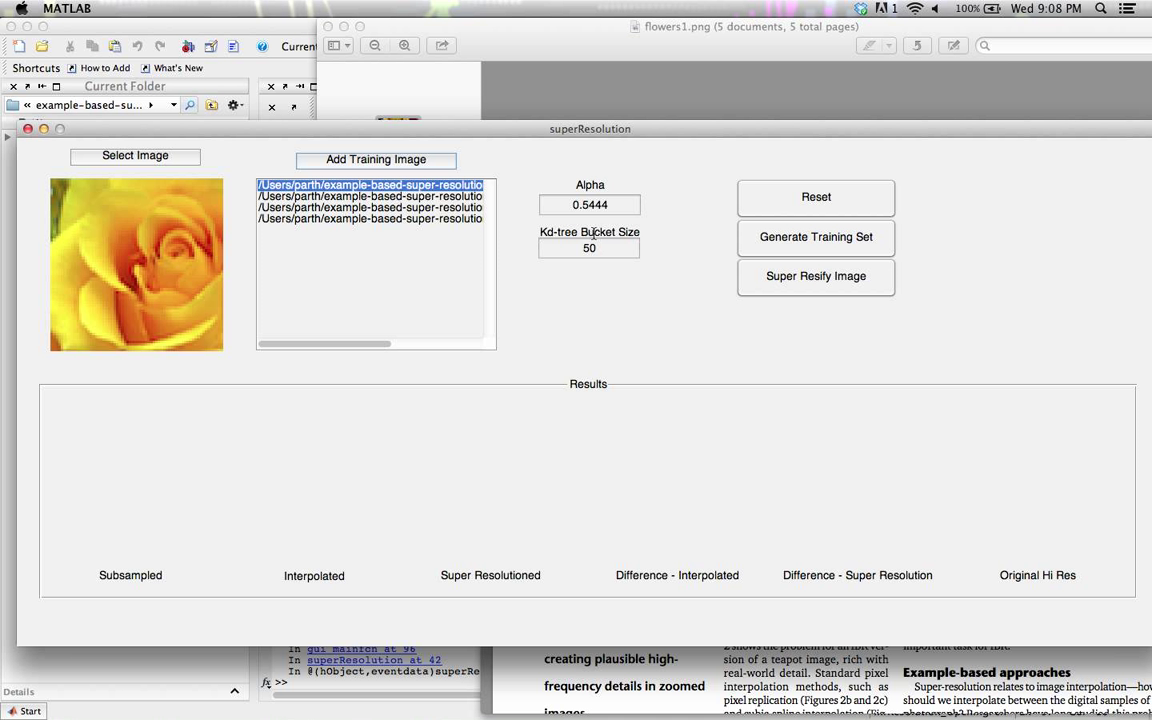
- Generate the training set from the four flower images and move the window up and right
left_click(783, 234)
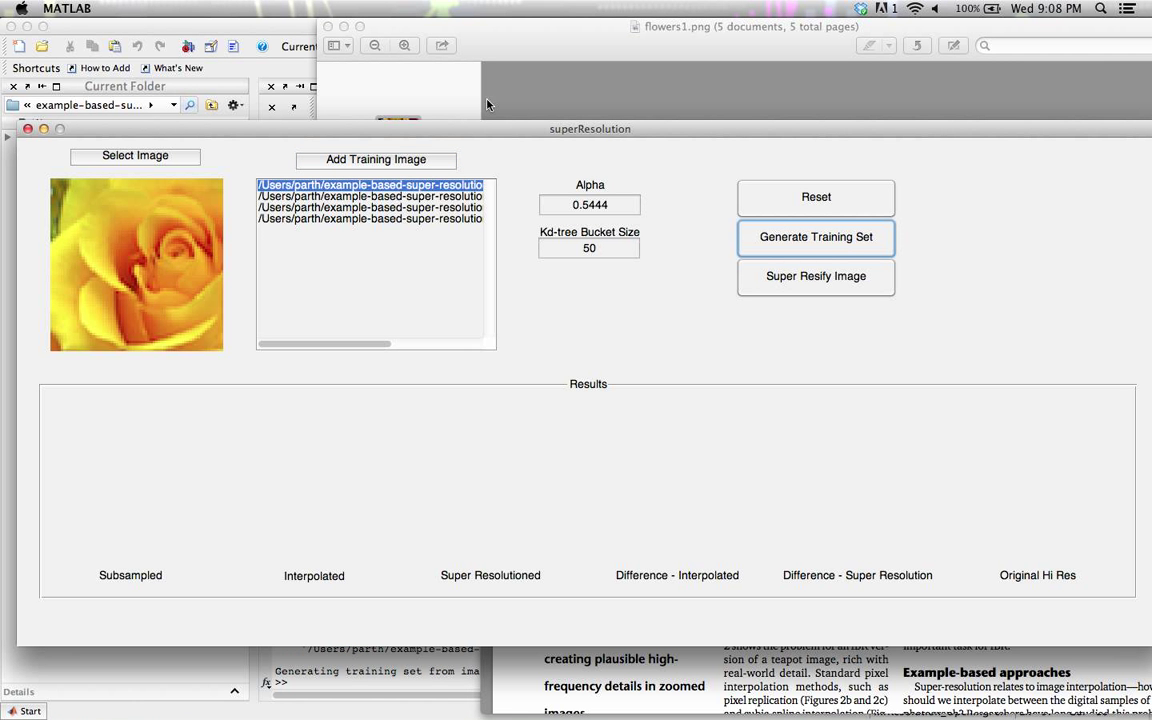
left_click_drag(400, 128, 472, 12)
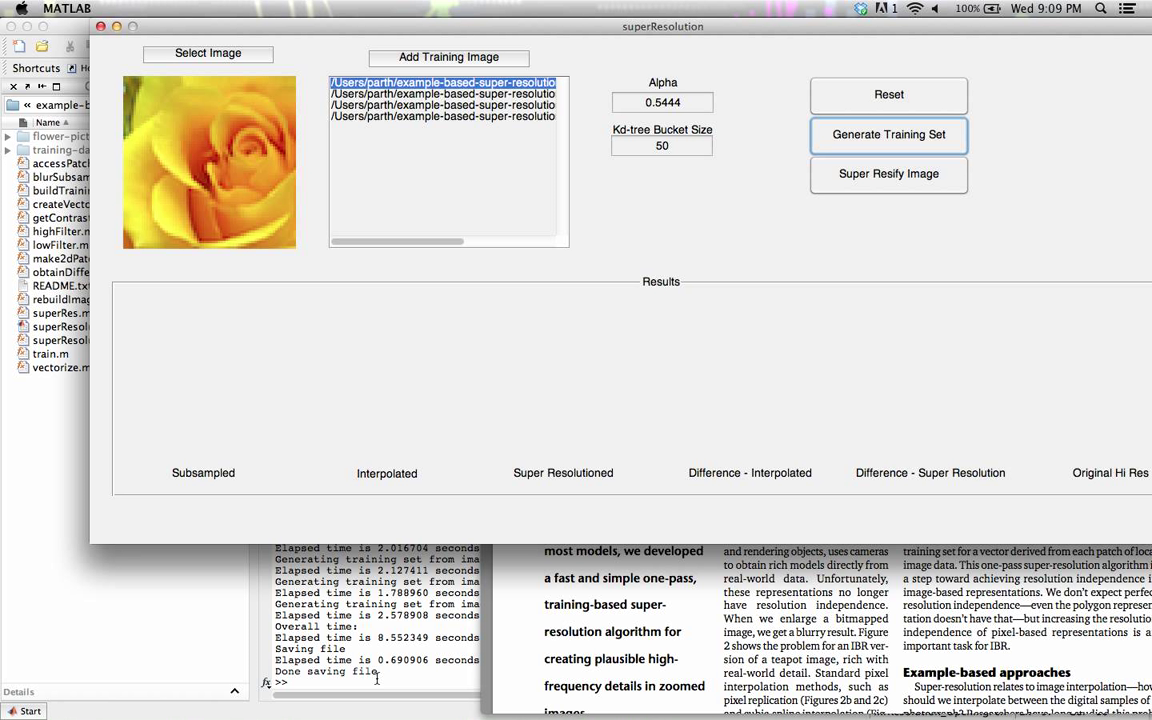
- Super-resolve the rose image with Super Resify Image, filling all six Results panels
left_click(918, 188)
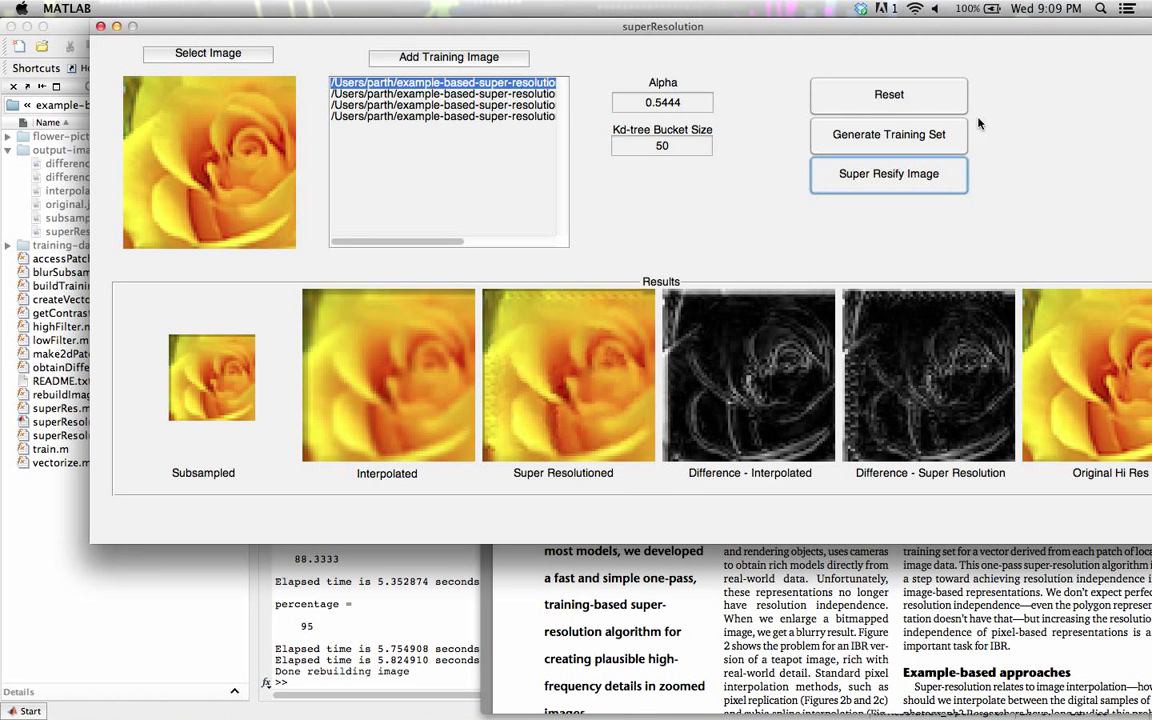
- Shift the superResolution window left so the Original Hi Res image is fully visible
mouse_move(763, 26)
left_mouse_down()
mouse_move(795, 27)
mouse_move(740, 27)
mouse_move(758, 27)
left_mouse_up()
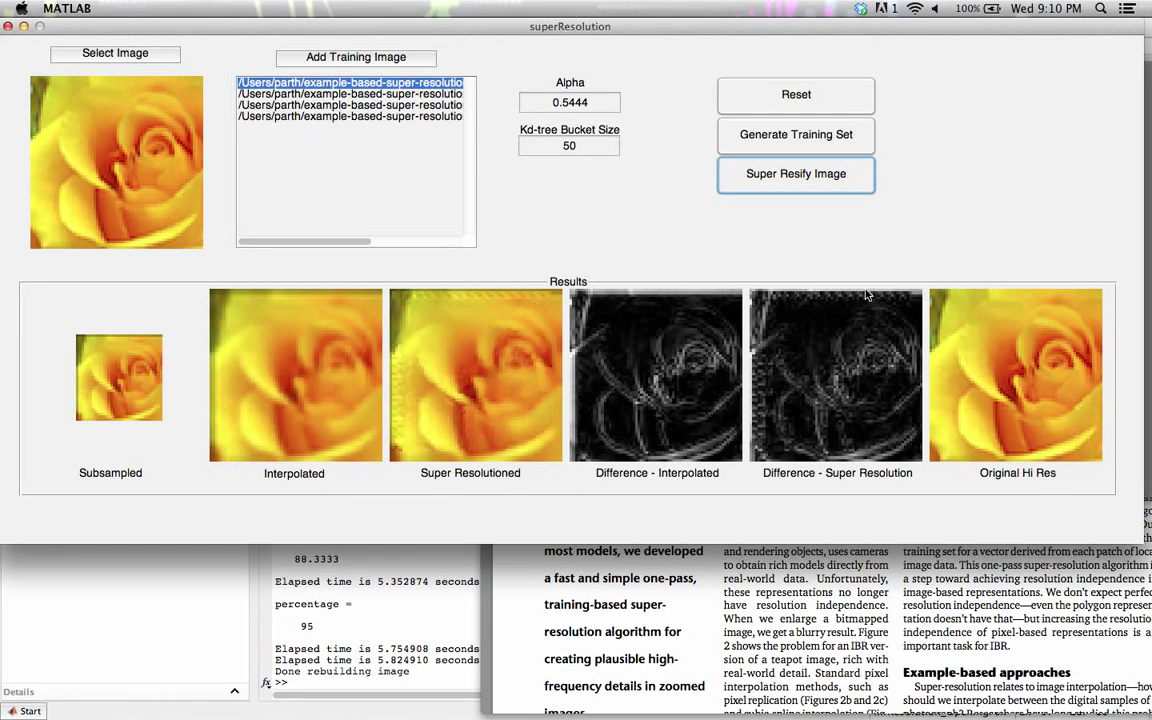
- Switch to Chrome showing the example-based-super-resolution project's Google Code Source page
key("ctrl+Up")
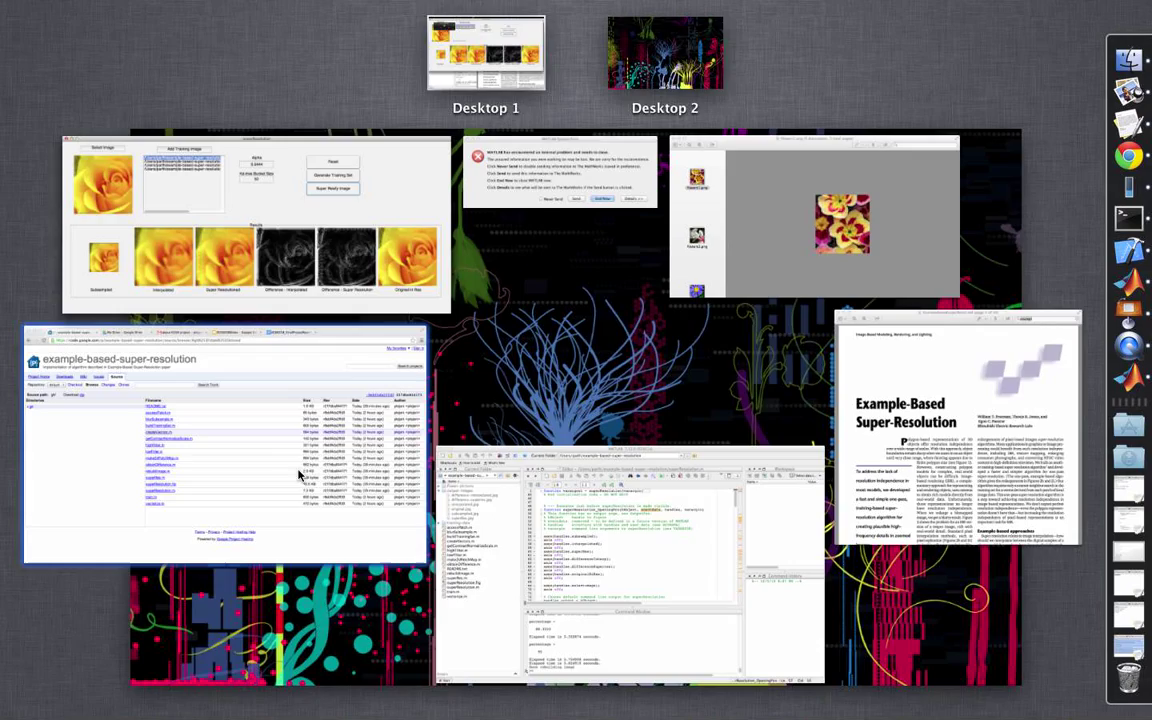
left_click(154, 404)
key("ctrl+Up")
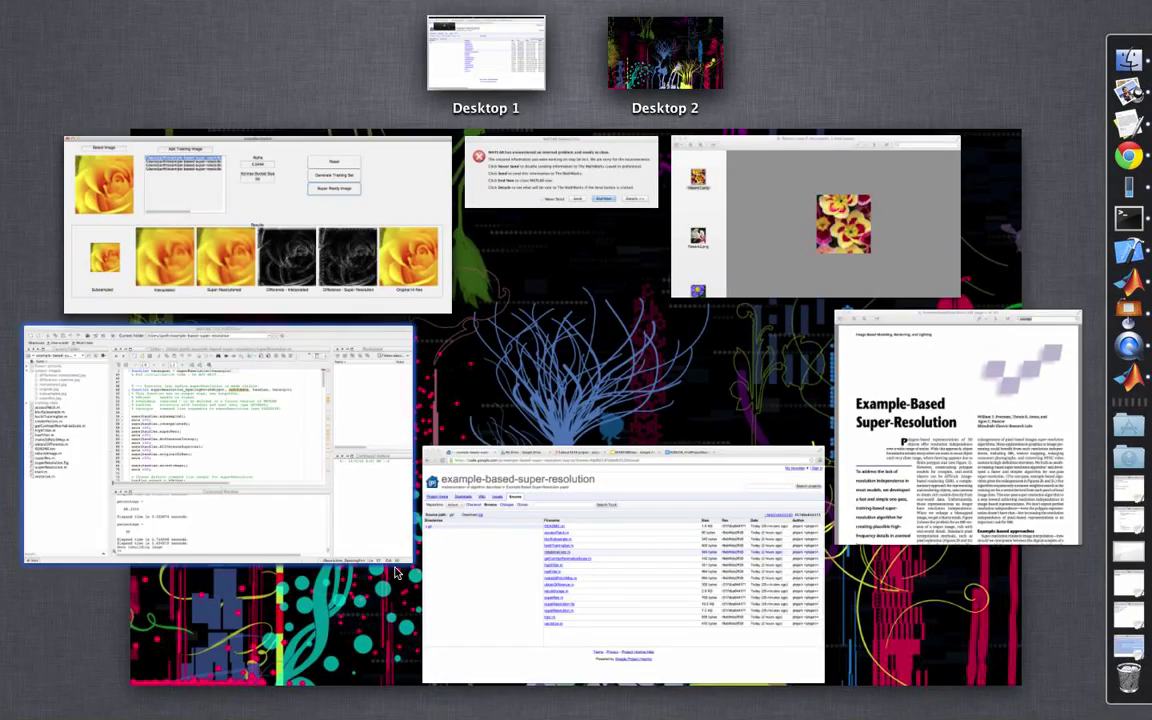
left_click(553, 530)
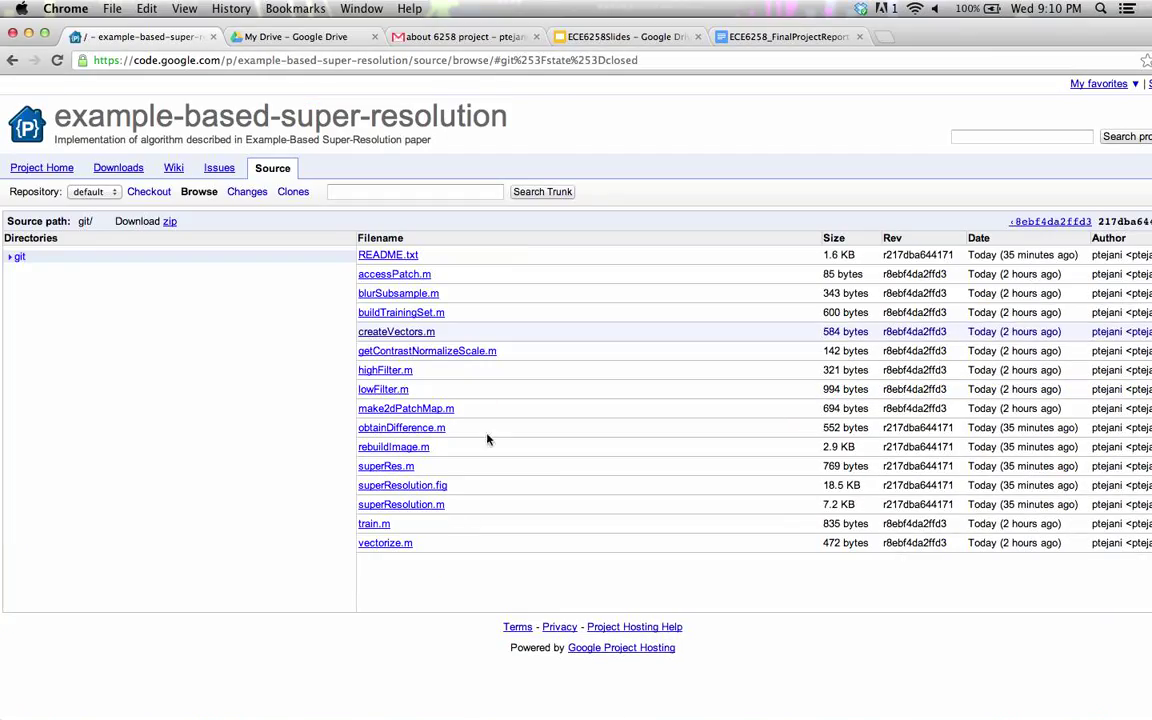